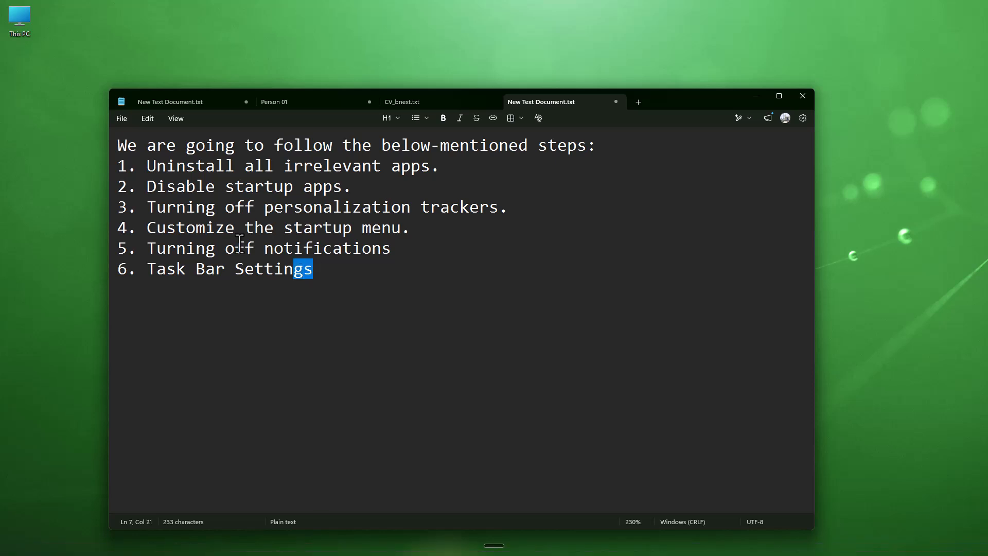
# - Minimize the checklist note and open Settings by searching Start for Sett
pyautogui.click(443, 329)
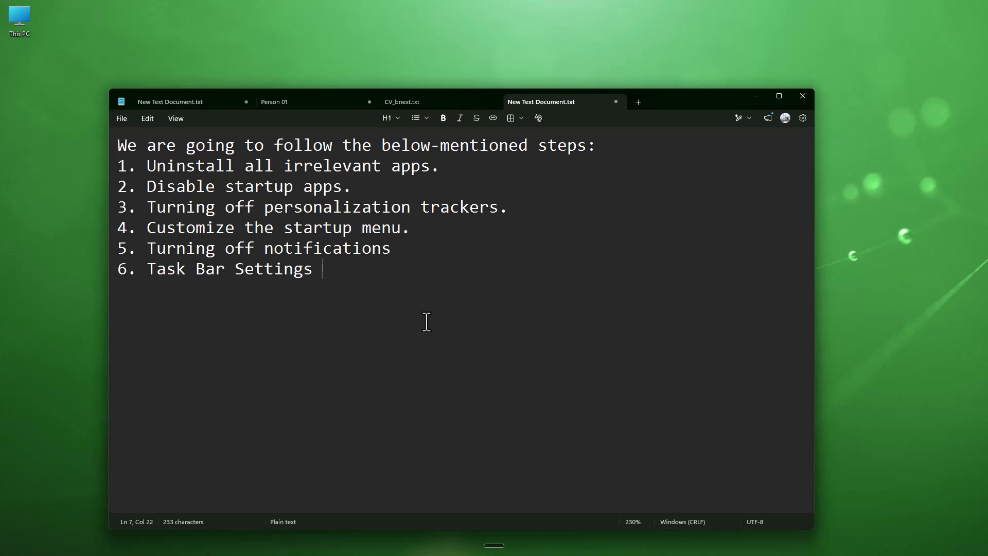
pyautogui.click(755, 96)
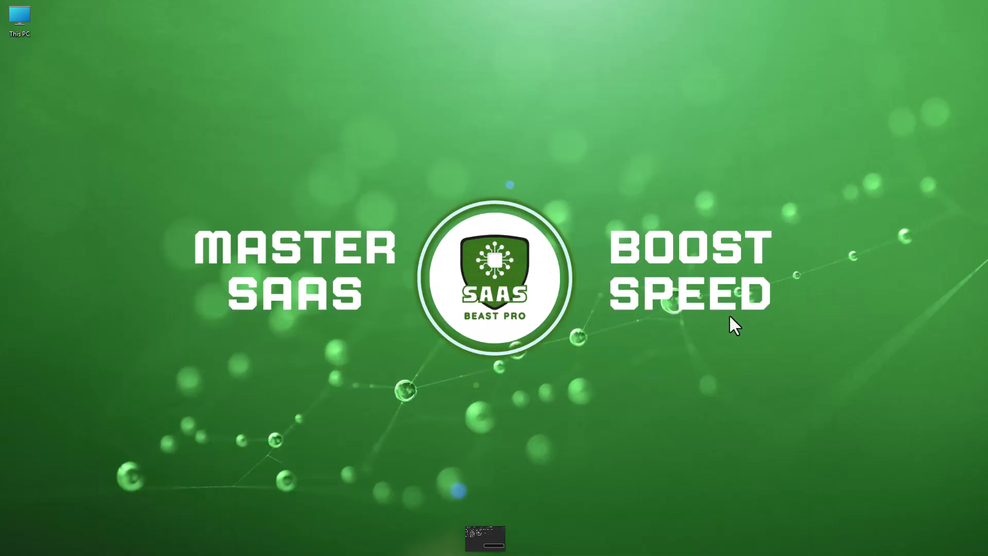
pyautogui.click(448, 548)
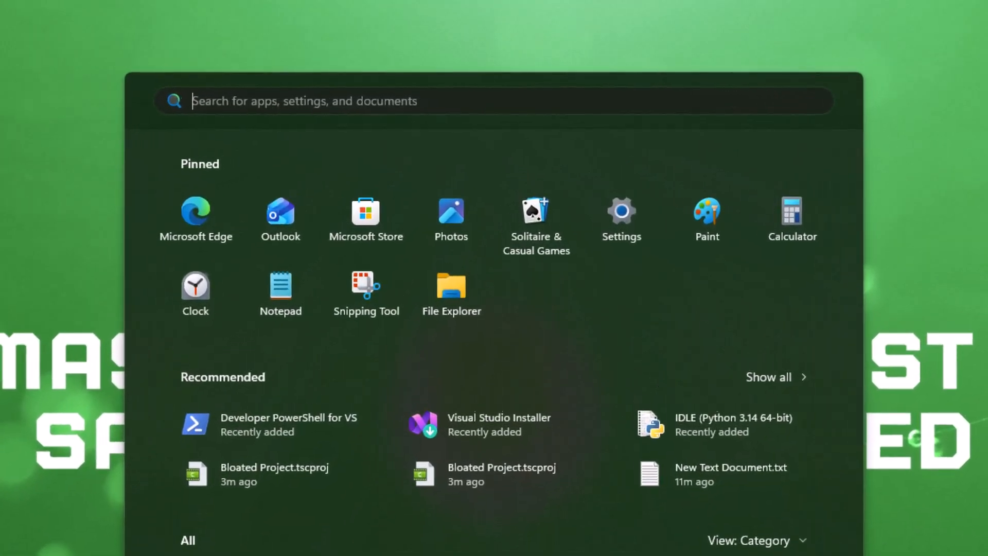
pyautogui.write('S')
pyautogui.write('ett')
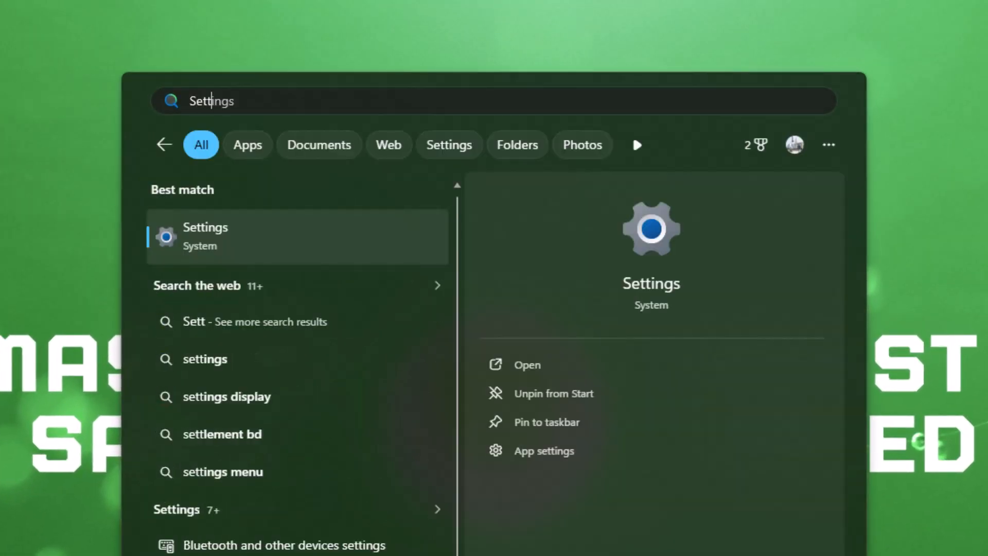
pyautogui.click(287, 238)
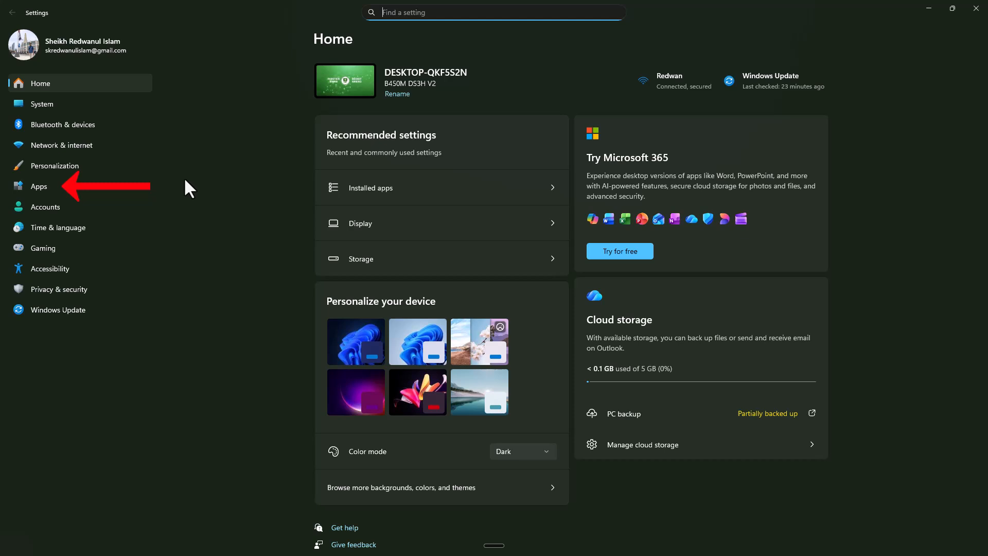
# - Uninstall the News app from the Installed apps list
pyautogui.click(79, 191)
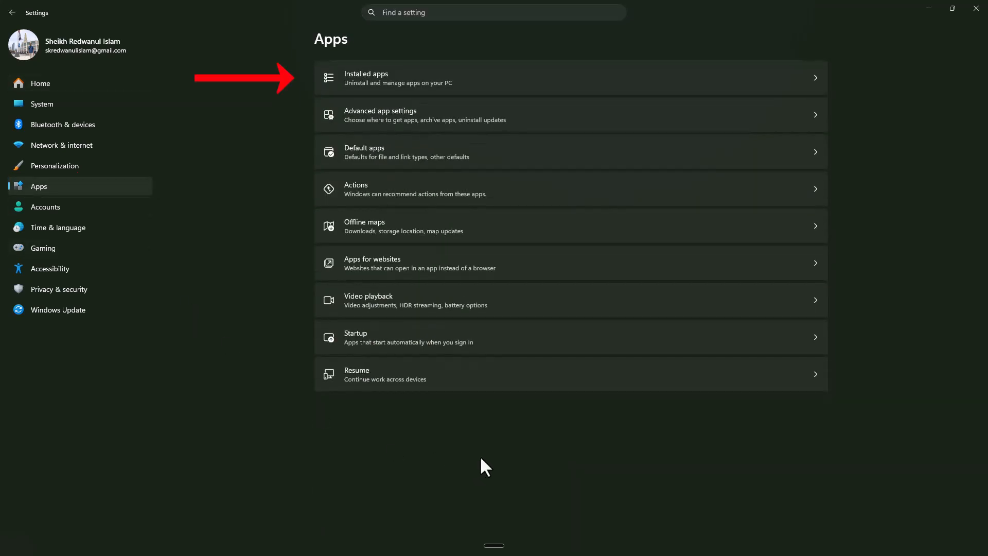
pyautogui.click(626, 81)
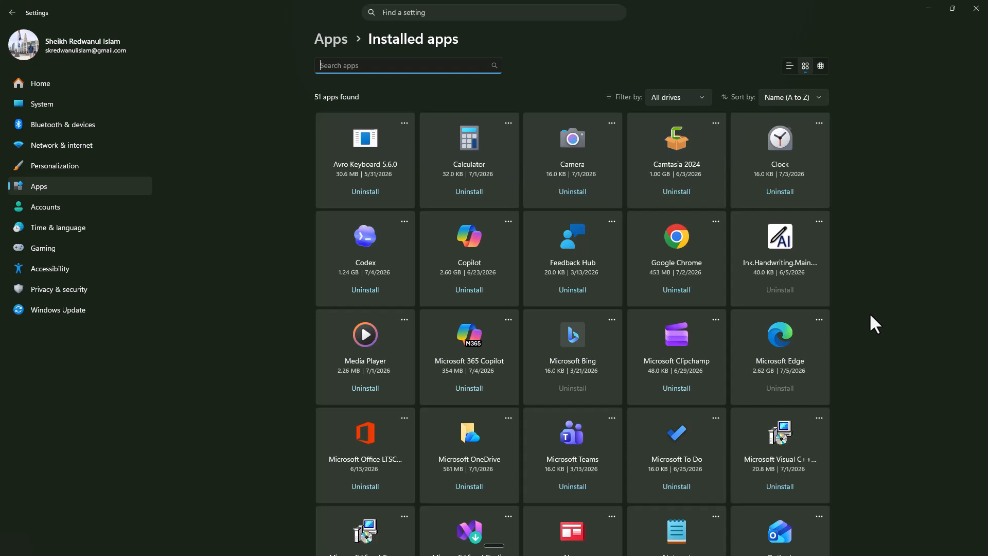
pyautogui.scroll(-6, 870, 313)
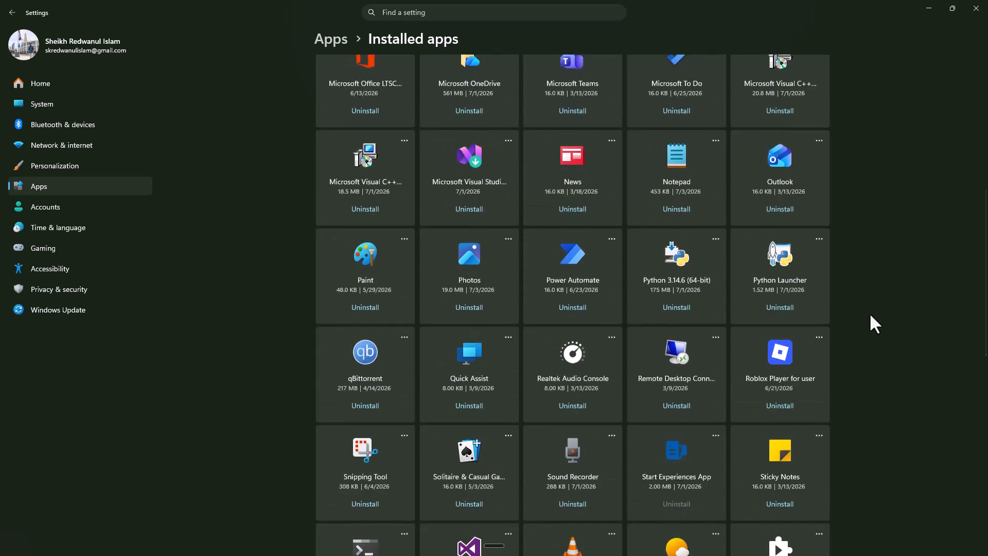
pyautogui.scroll(3, 870, 313)
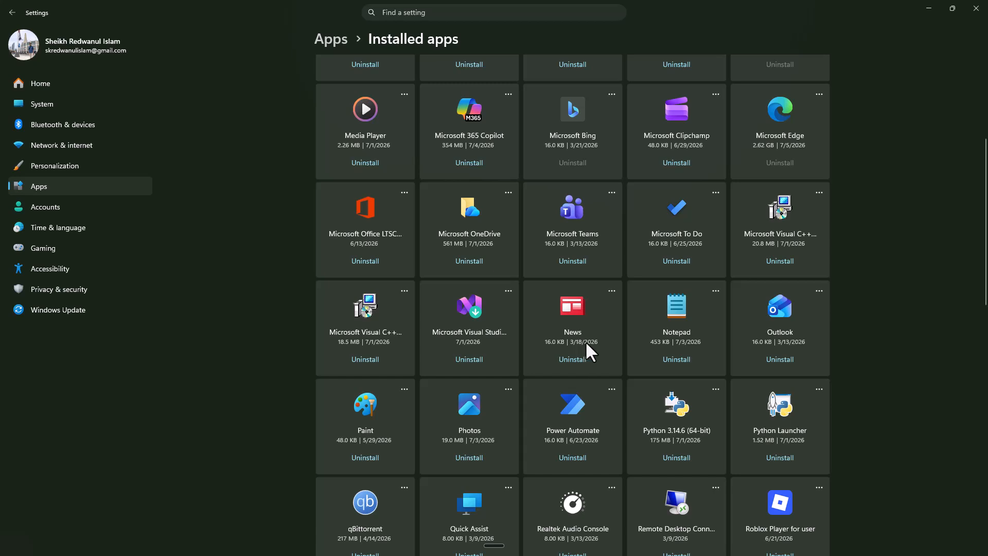
pyautogui.click(572, 361)
pyautogui.click(615, 413)
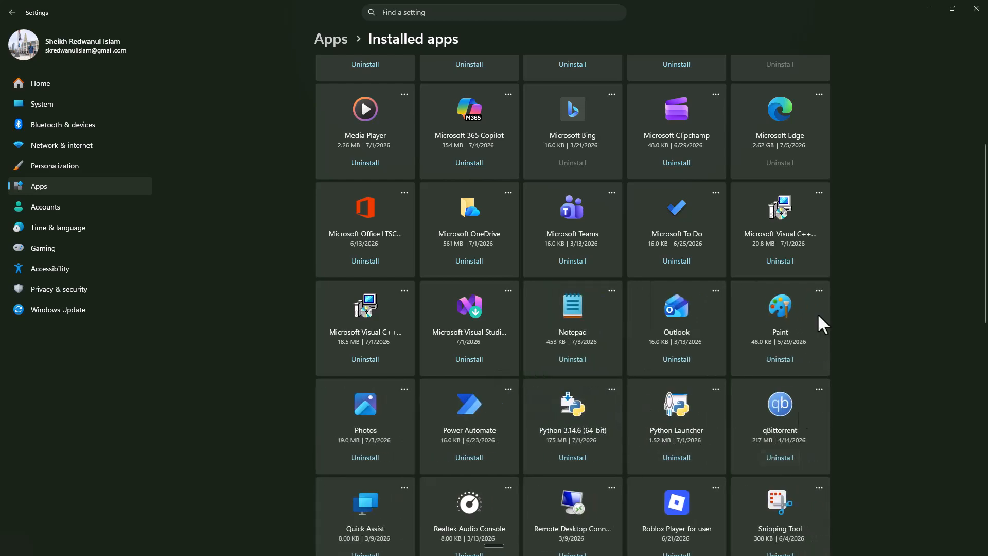
# - Bring back the checklist note, highlight the 'Disable startup apps' item, and minimize it again
pyautogui.click(929, 8)
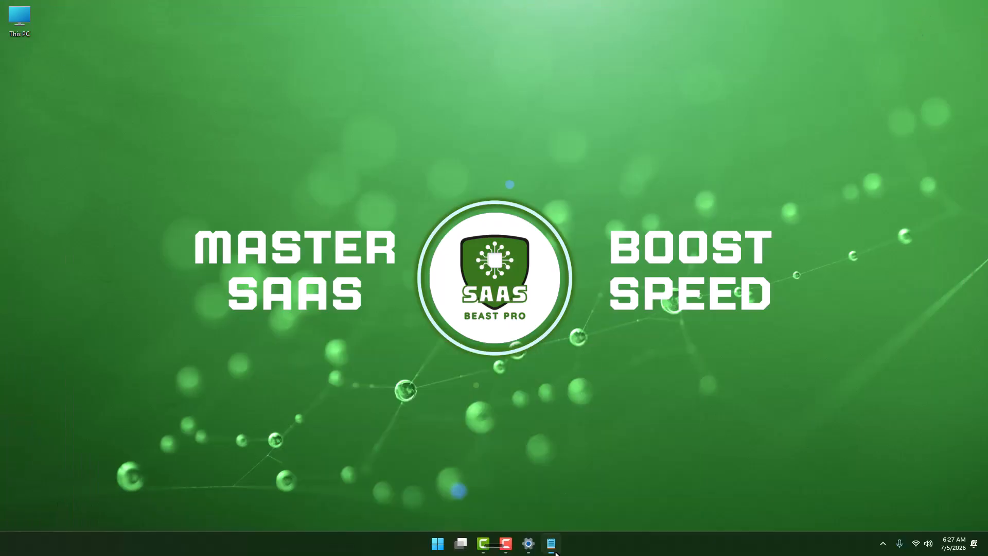
pyautogui.click(552, 544)
pyautogui.moveTo(147, 186); pyautogui.dragTo(334, 186)
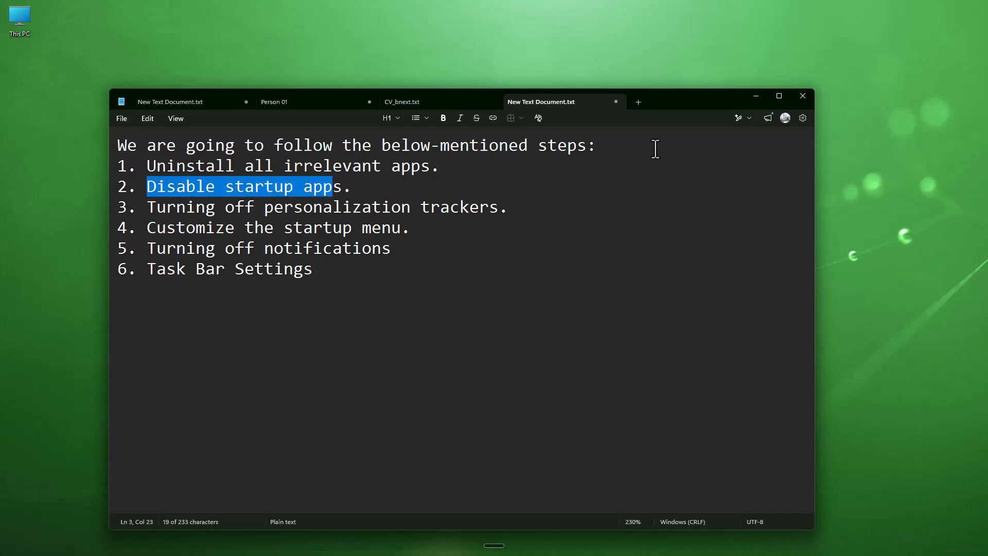
pyautogui.click(757, 95)
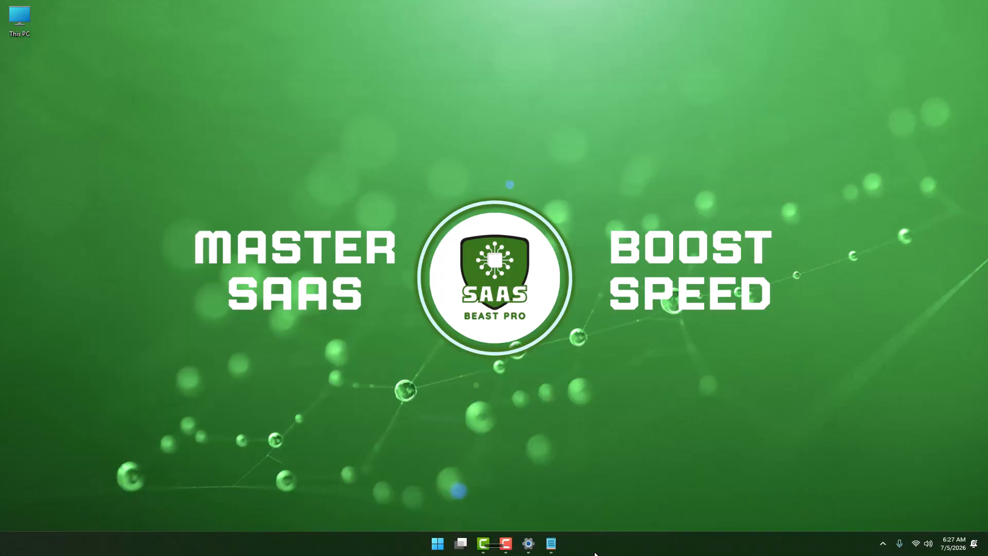
# - Turn off Wispr Flow in the Apps Startup list
pyautogui.click(529, 544)
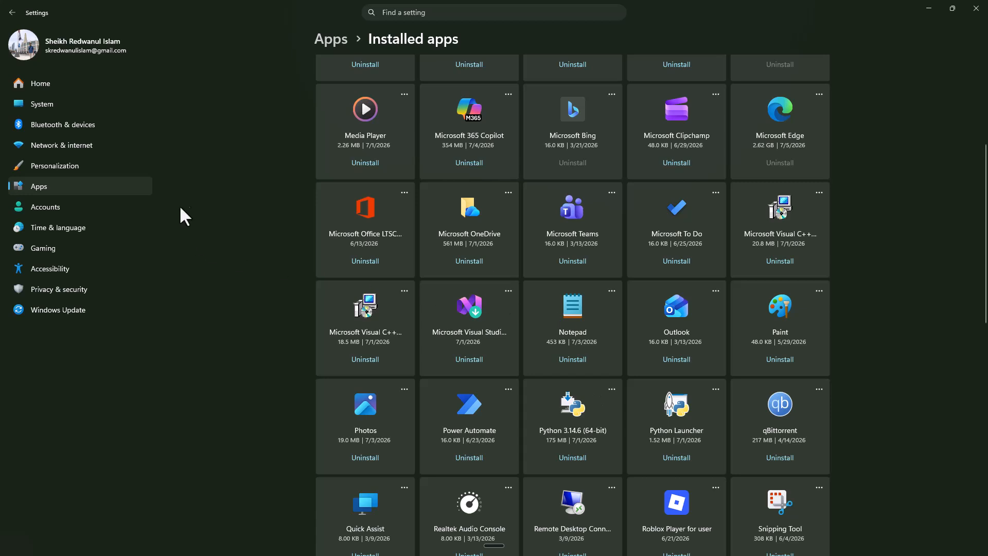
pyautogui.click(83, 186)
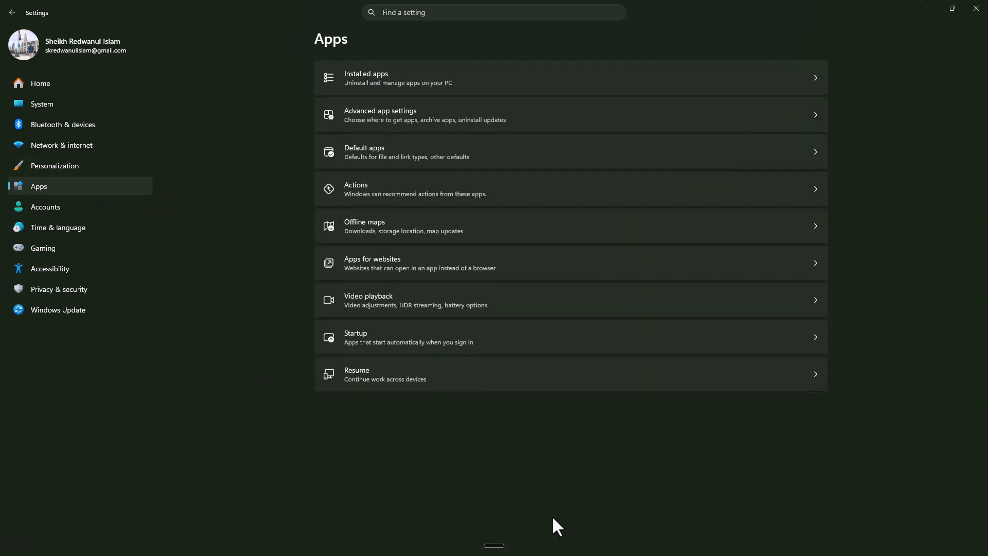
pyautogui.click(595, 344)
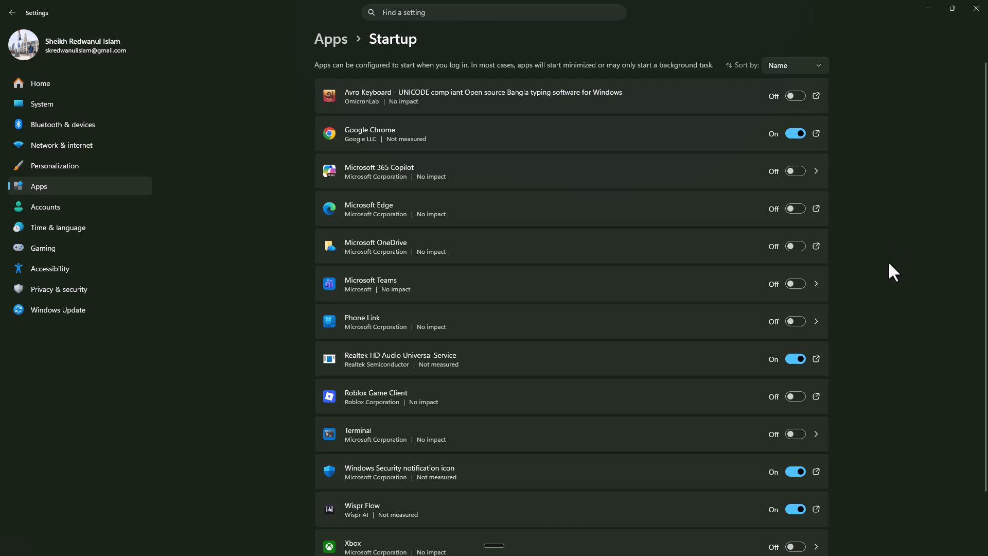
pyautogui.click(799, 510)
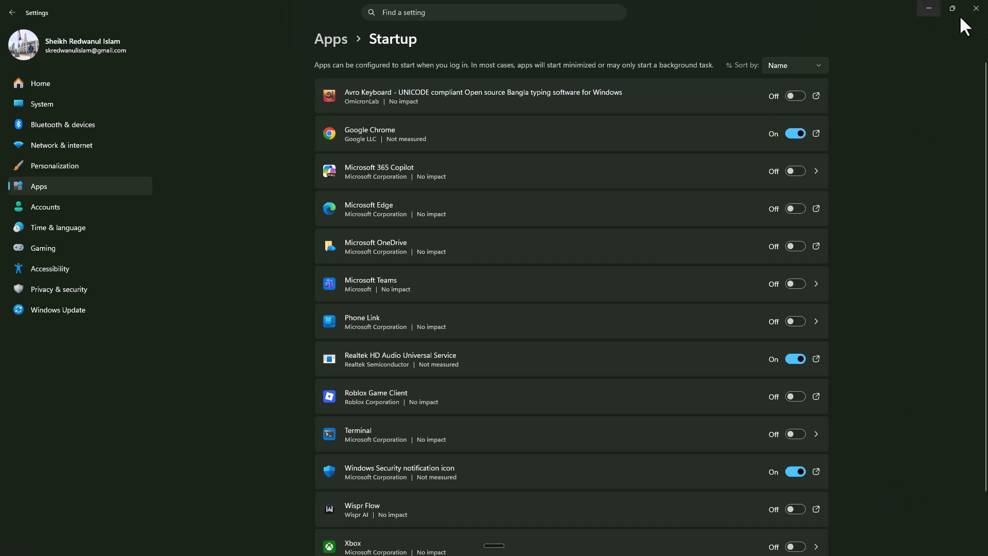
# - Bring back the checklist note, highlight the personalization trackers item, and minimize it again
pyautogui.click(931, 10)
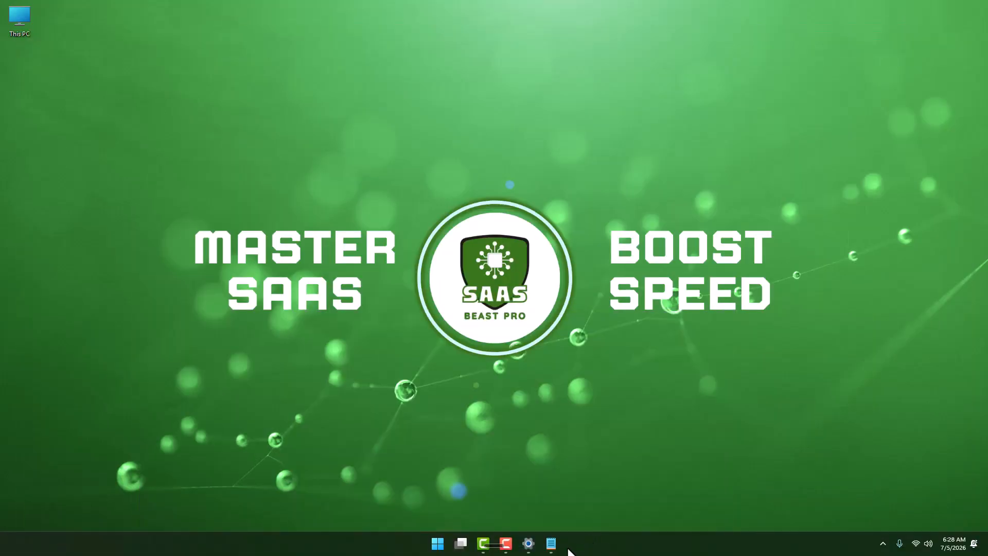
pyautogui.click(551, 543)
pyautogui.moveTo(205, 207); pyautogui.dragTo(439, 207)
pyautogui.click(521, 317)
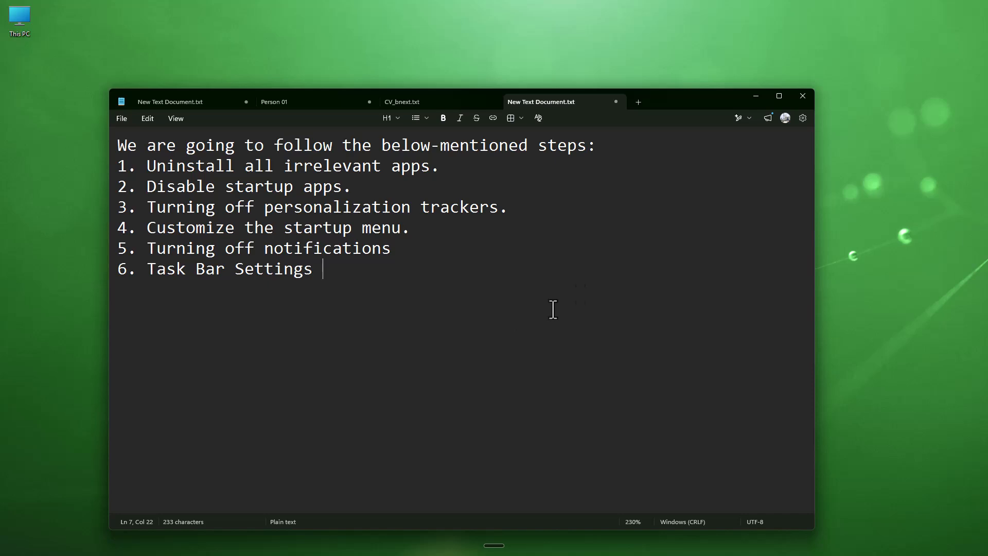
pyautogui.click(756, 96)
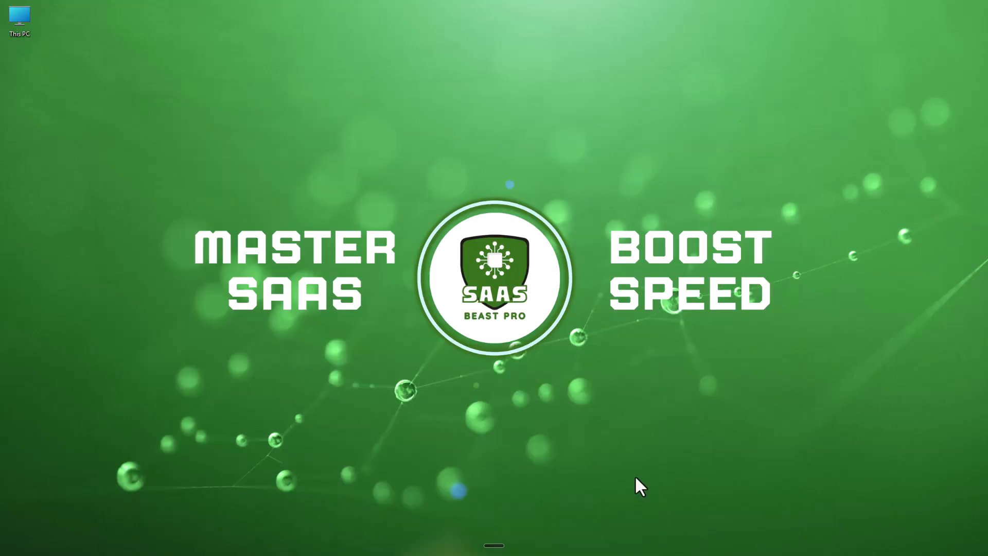
# - Search settings for General Privacy, then turn off language list access, Start search tracking, Settings notifications, Settings recommendations and Advertising ID
pyautogui.click(531, 544)
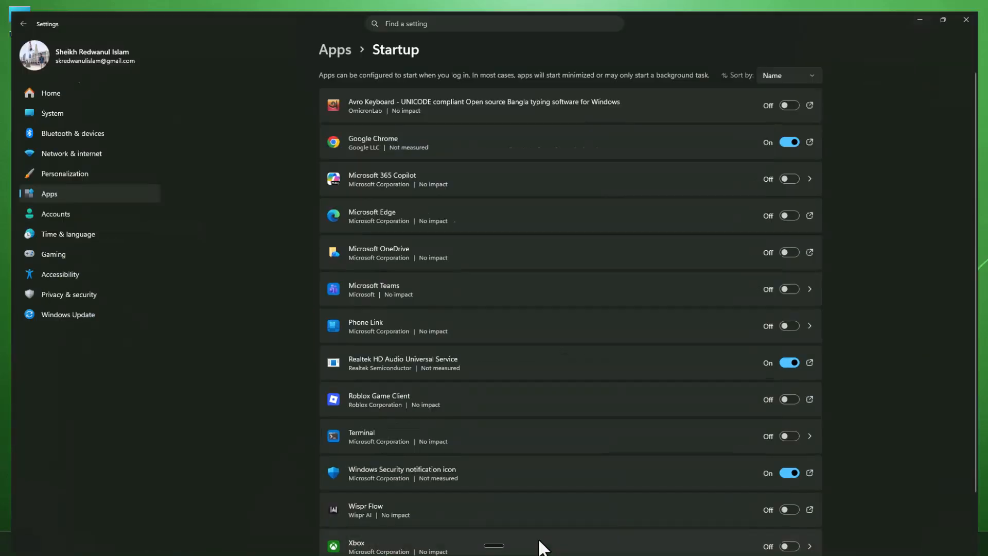
pyautogui.click(419, 15)
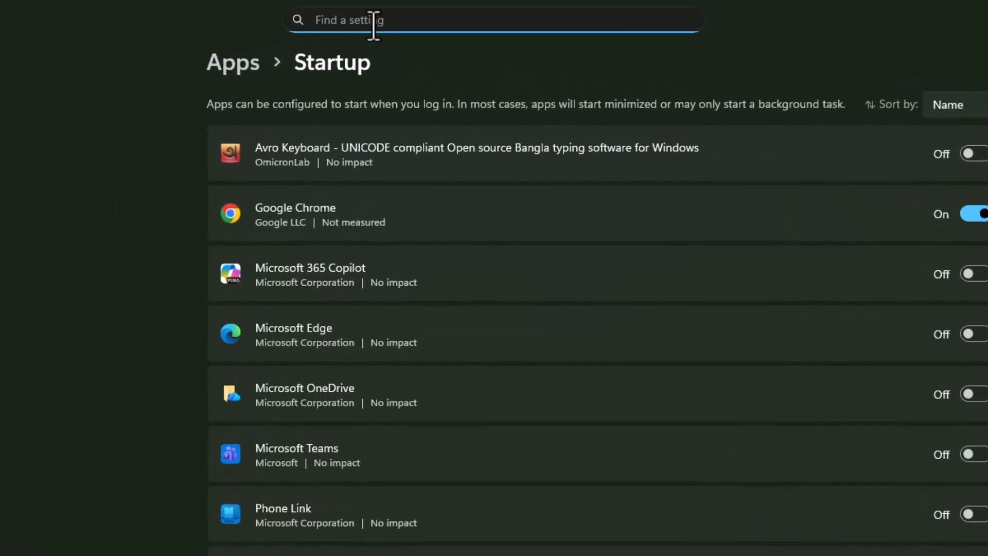
pyautogui.write('General Privacy')
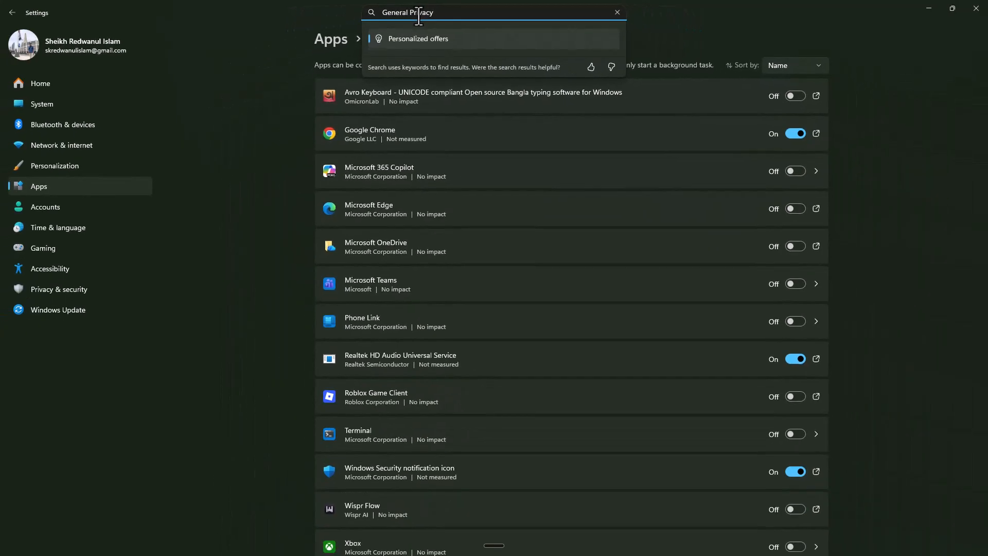
pyautogui.press('Return')
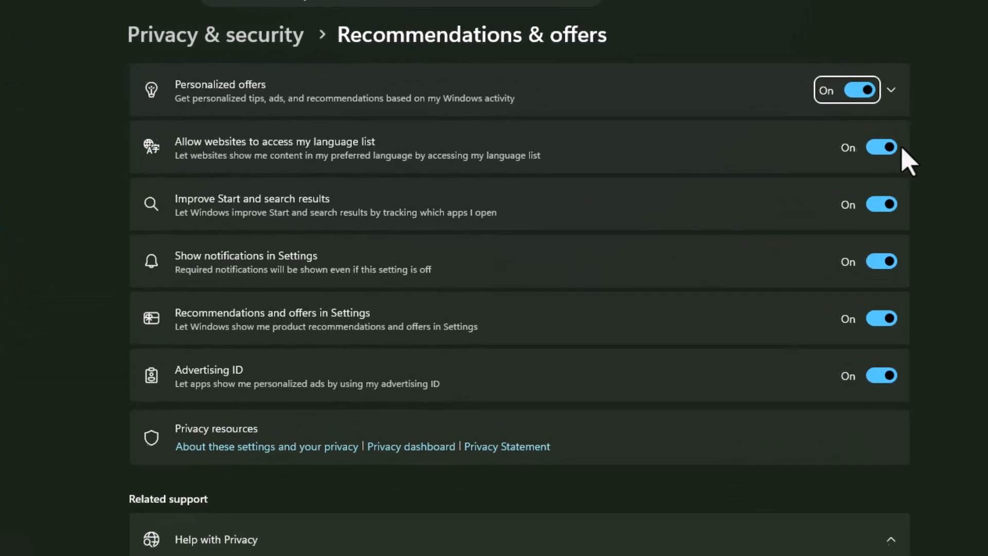
pyautogui.click(892, 149)
pyautogui.click(884, 206)
pyautogui.click(887, 266)
pyautogui.click(888, 324)
pyautogui.click(887, 389)
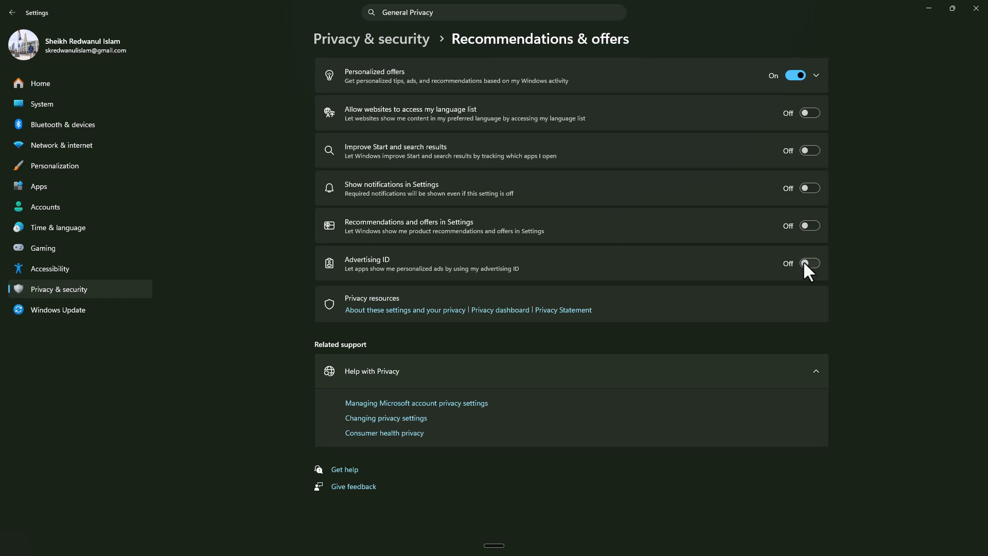
# - Bring back the checklist note, highlight the 'Customize the startup menu' item, and minimize it again
pyautogui.click(930, 8)
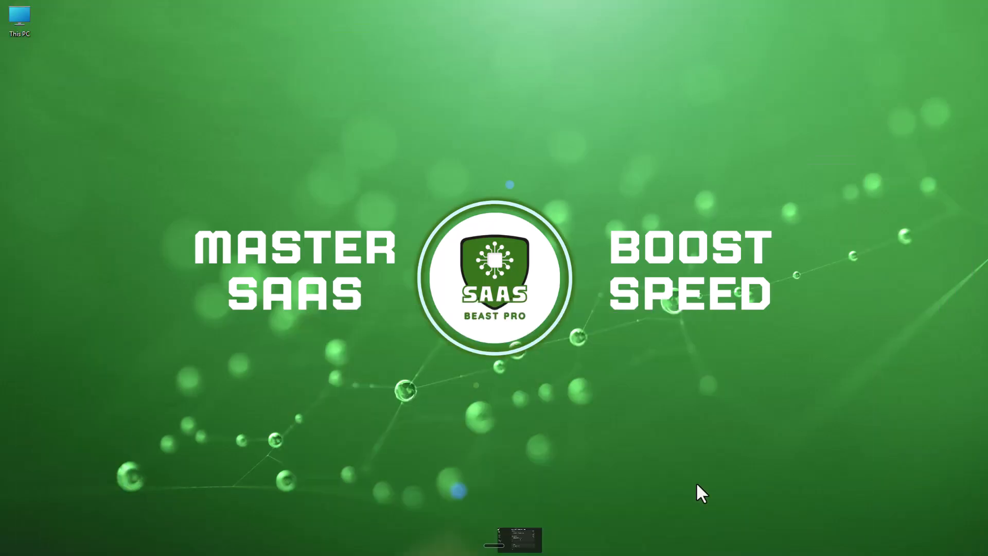
pyautogui.click(551, 544)
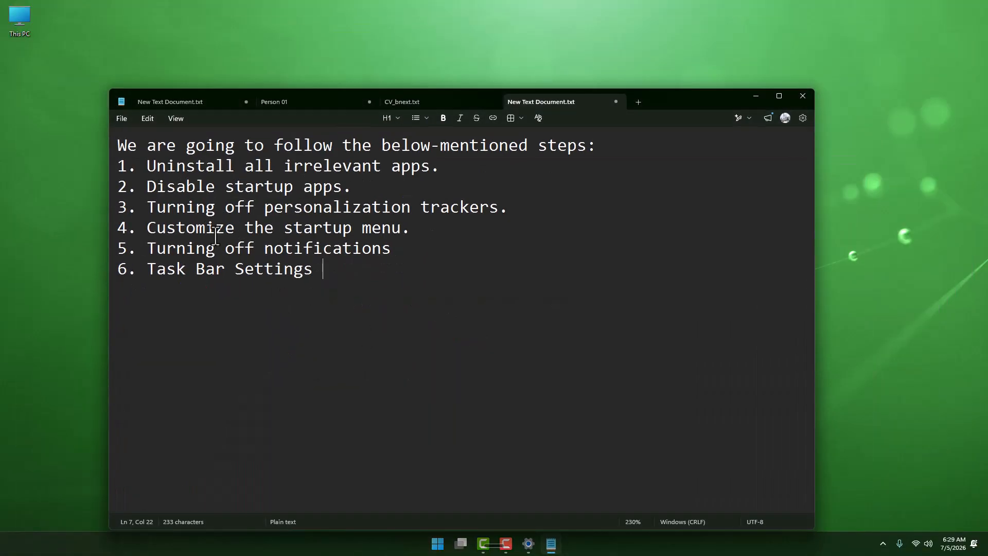
pyautogui.moveTo(401, 227); pyautogui.dragTo(178, 234)
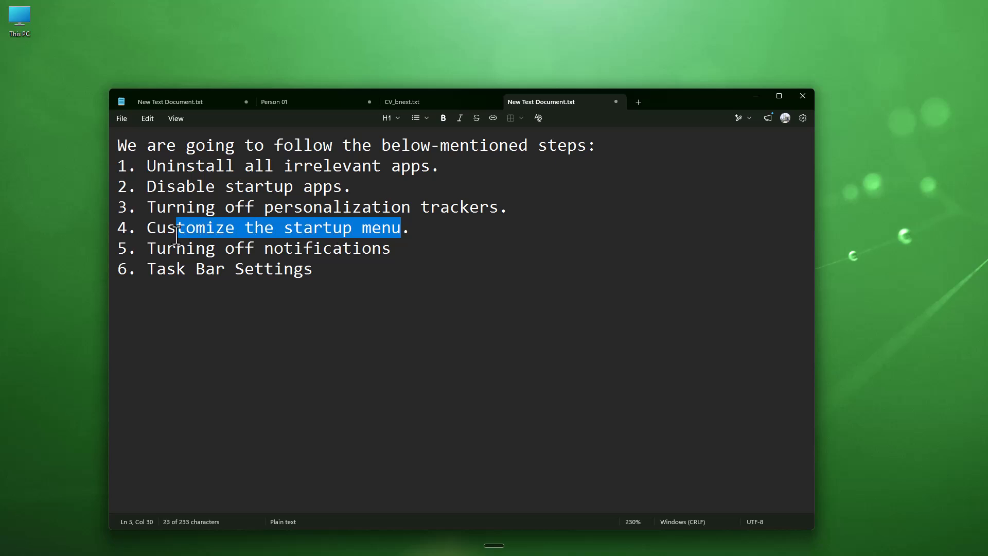
pyautogui.click(446, 293)
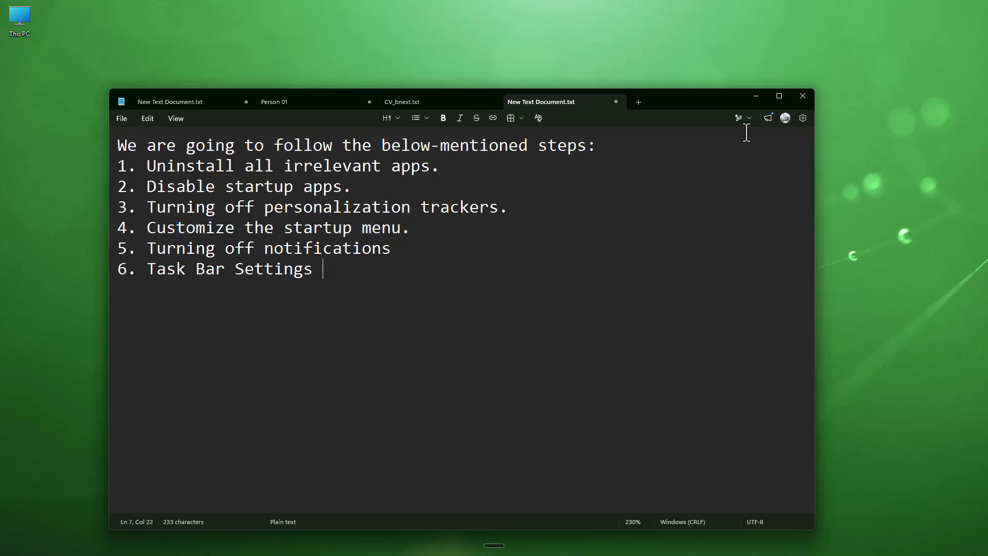
pyautogui.click(755, 95)
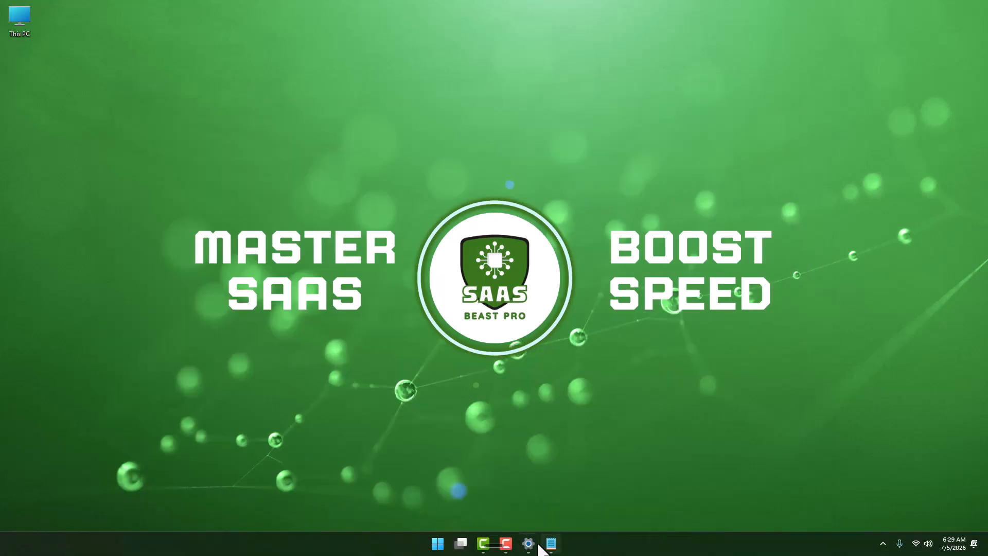
# - In Personalization's Start page, turn off recently added apps, recommended files, and recommendations for tips and shortcuts
pyautogui.click(536, 543)
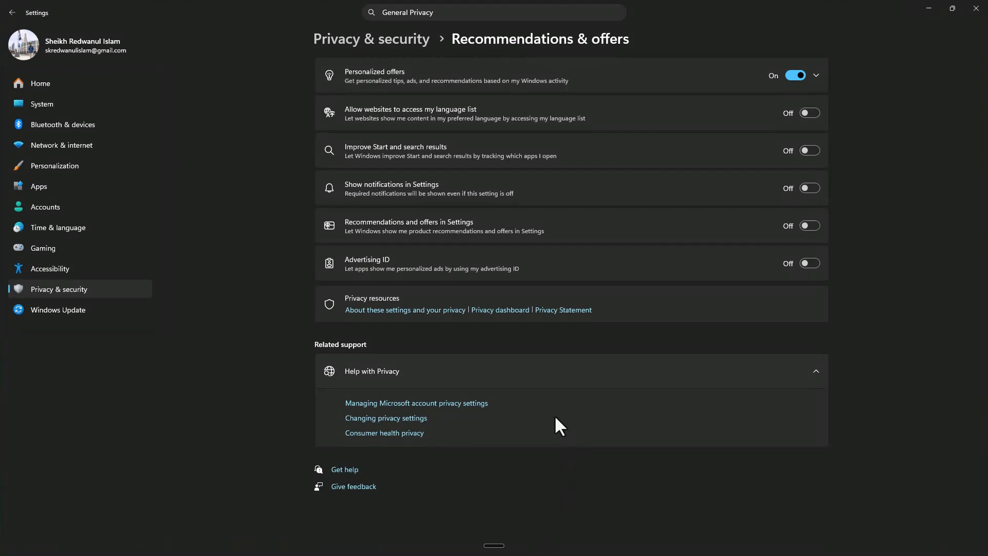
pyautogui.click(54, 166)
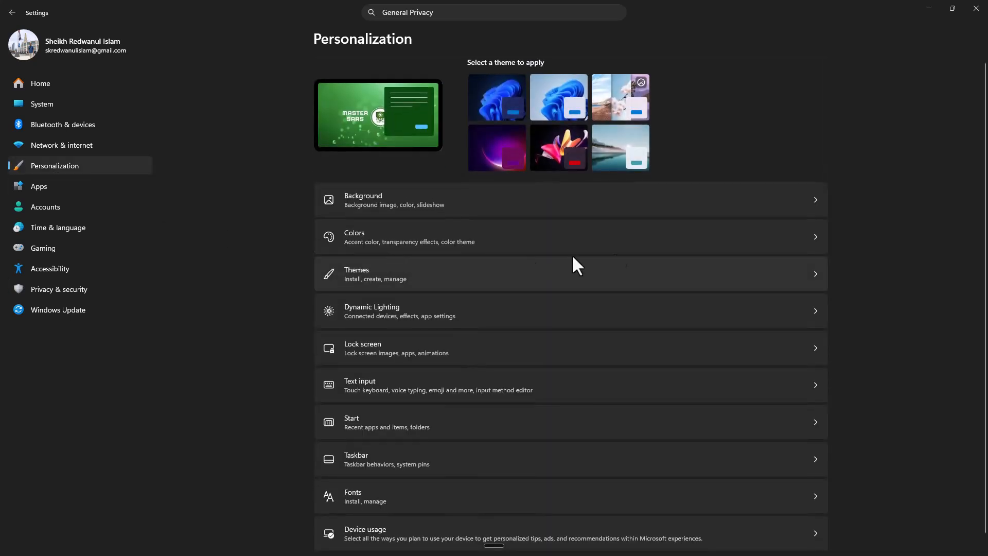
pyautogui.scroll(-1, 823, 220)
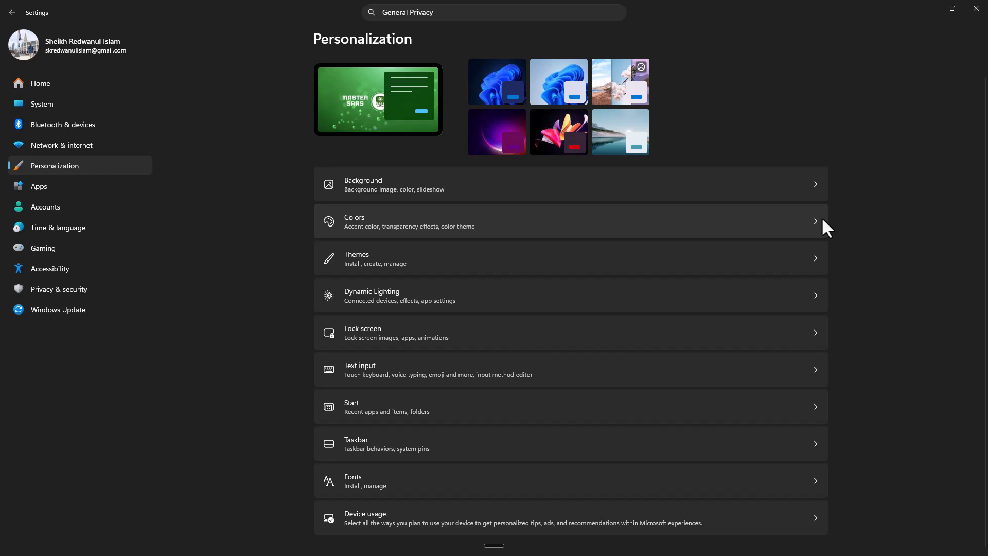
pyautogui.click(741, 417)
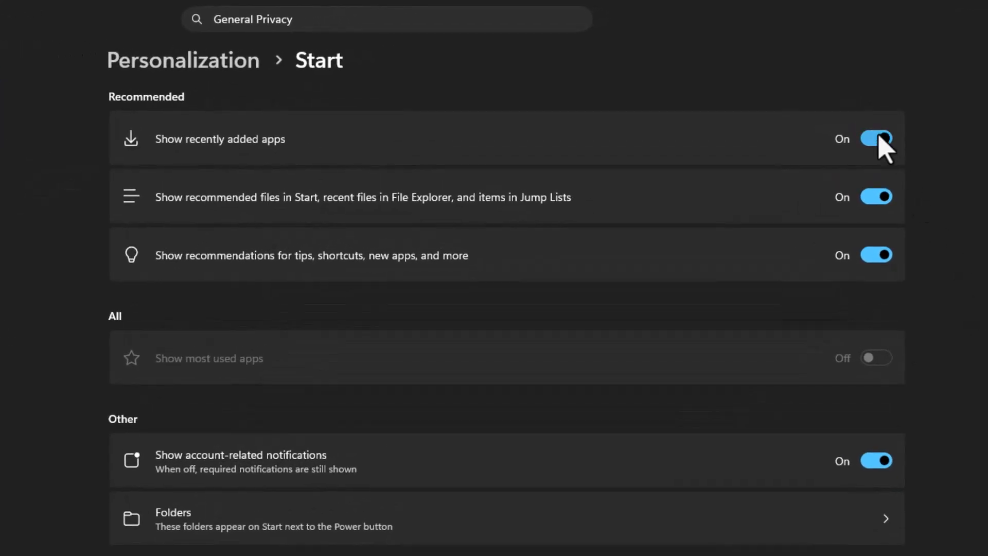
pyautogui.click(878, 139)
pyautogui.click(877, 197)
pyautogui.click(876, 255)
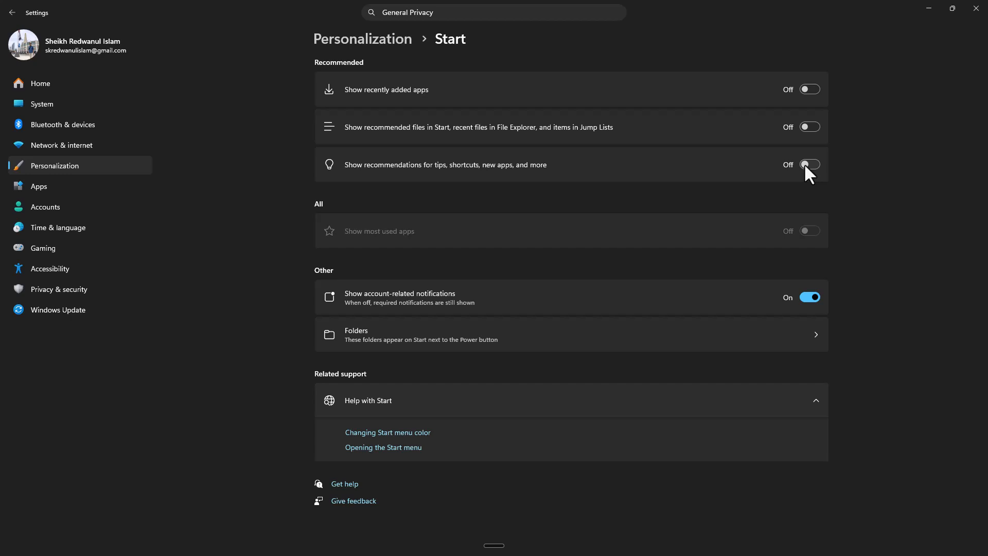
# - Bring back the checklist note, highlight the 'Turning off notifications' item, and minimize it again
pyautogui.press('super+d')
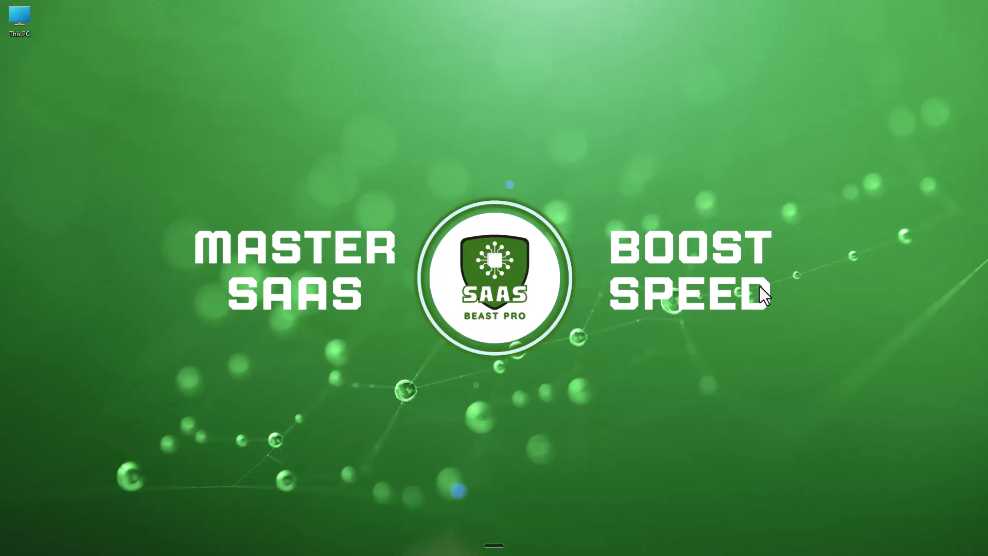
pyautogui.click(552, 545)
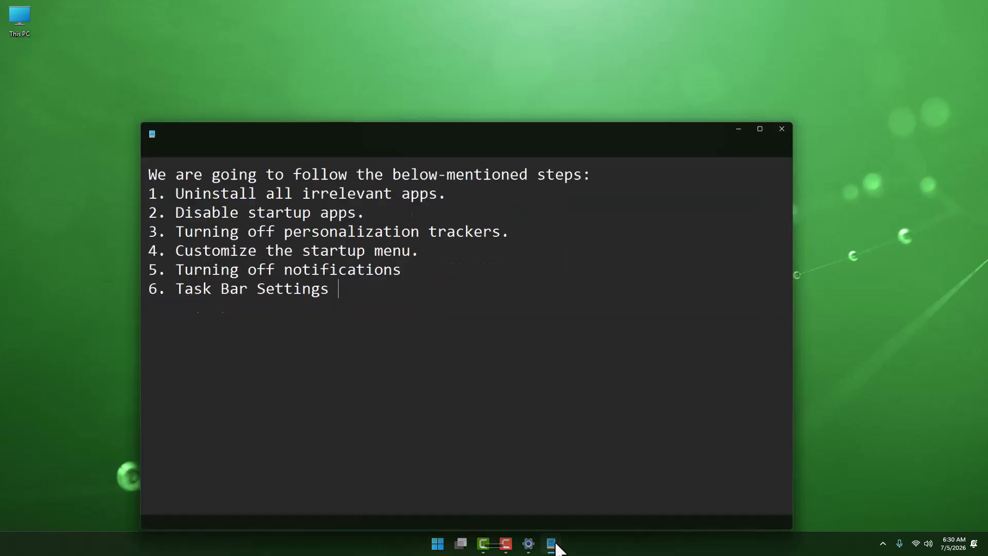
pyautogui.moveTo(395, 251); pyautogui.dragTo(186, 249)
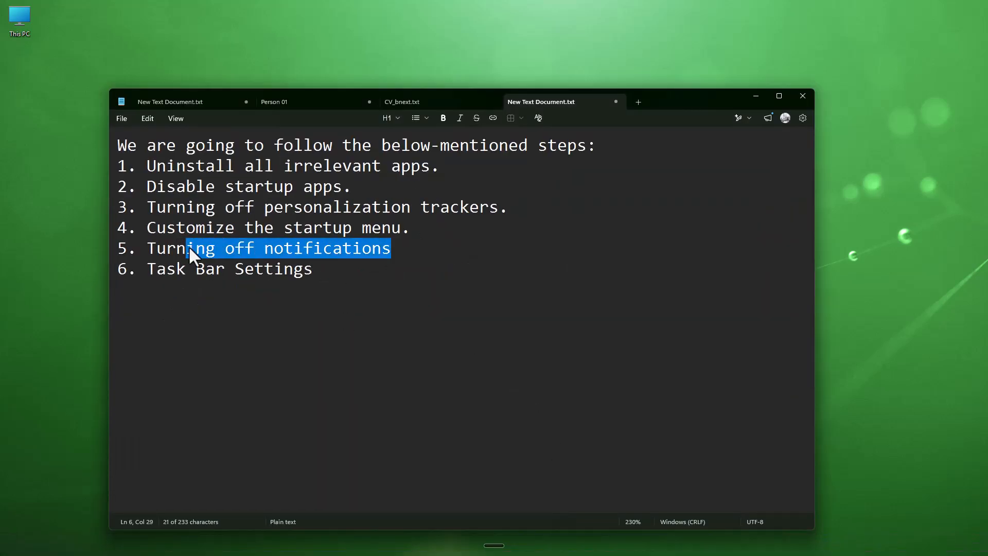
pyautogui.click(756, 95)
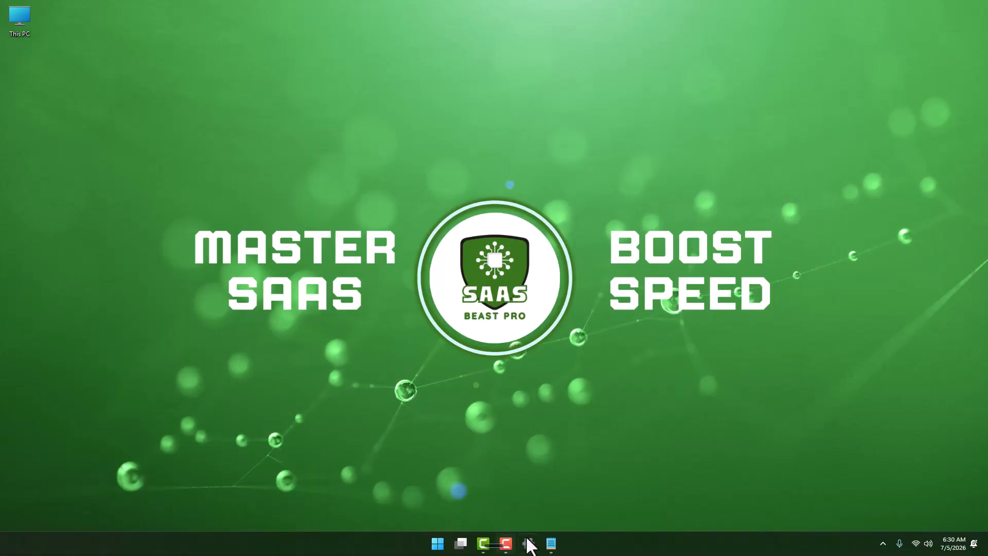
# - Open System Notifications settings and turn off notifications from Snipping Tool
pyautogui.click(528, 552)
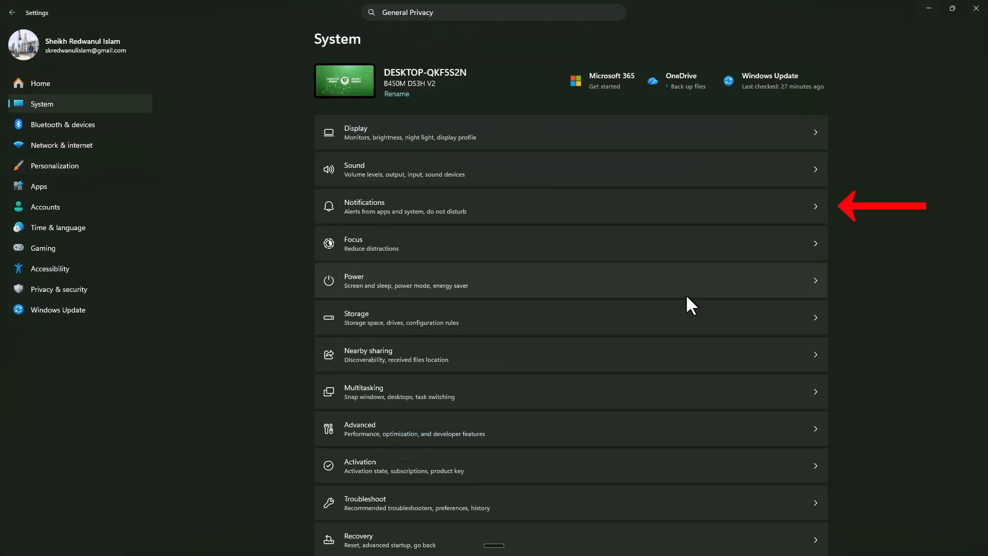
pyautogui.click(623, 209)
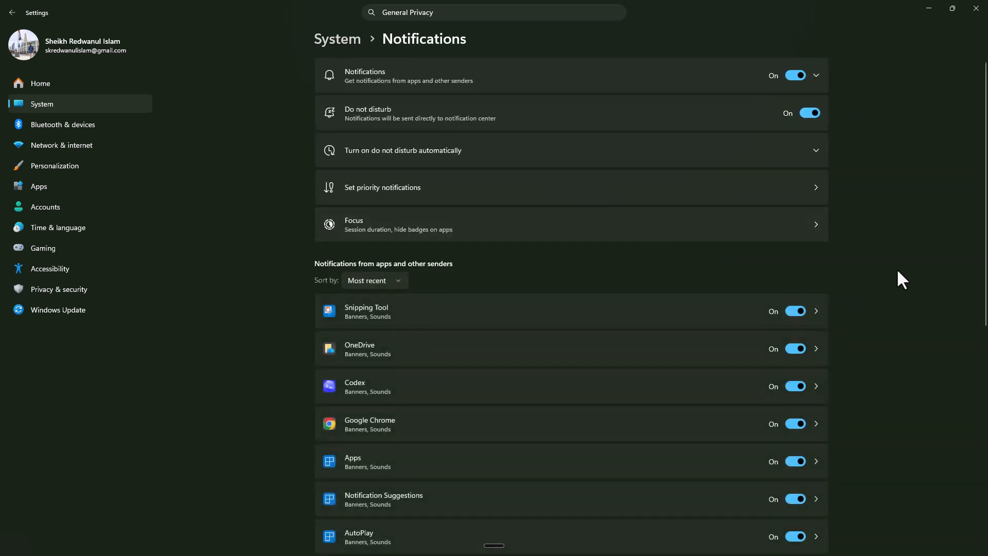
pyautogui.scroll(-10, 900, 261)
pyautogui.scroll(10, 901, 258)
pyautogui.scroll(-3, 900, 257)
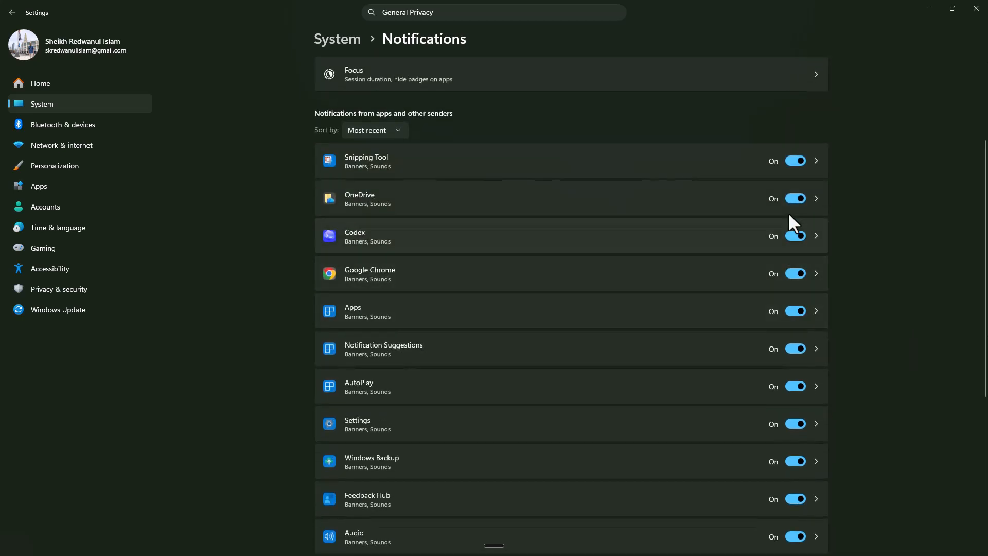
pyautogui.scroll(-5, 806, 344)
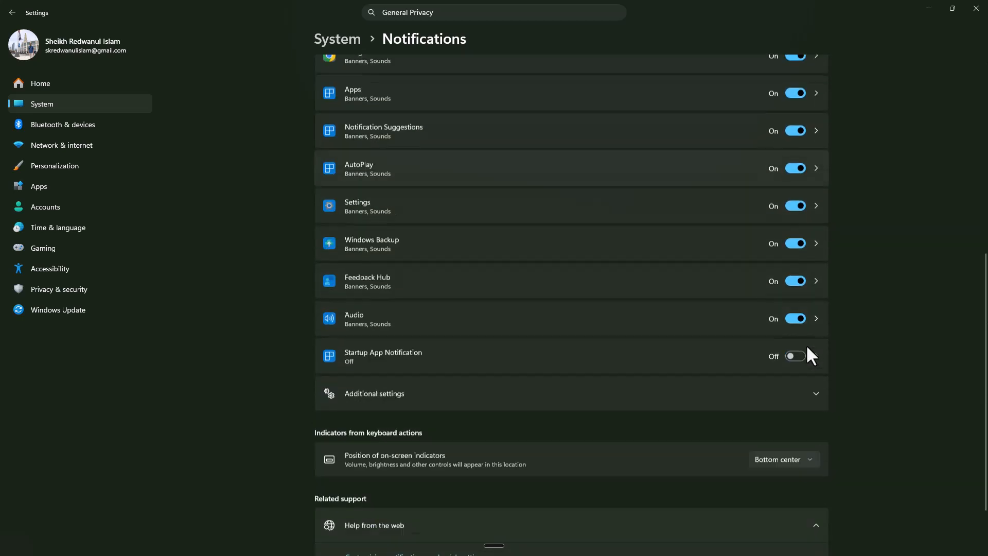
pyautogui.scroll(4, 764, 340)
pyautogui.scroll(4, 764, 337)
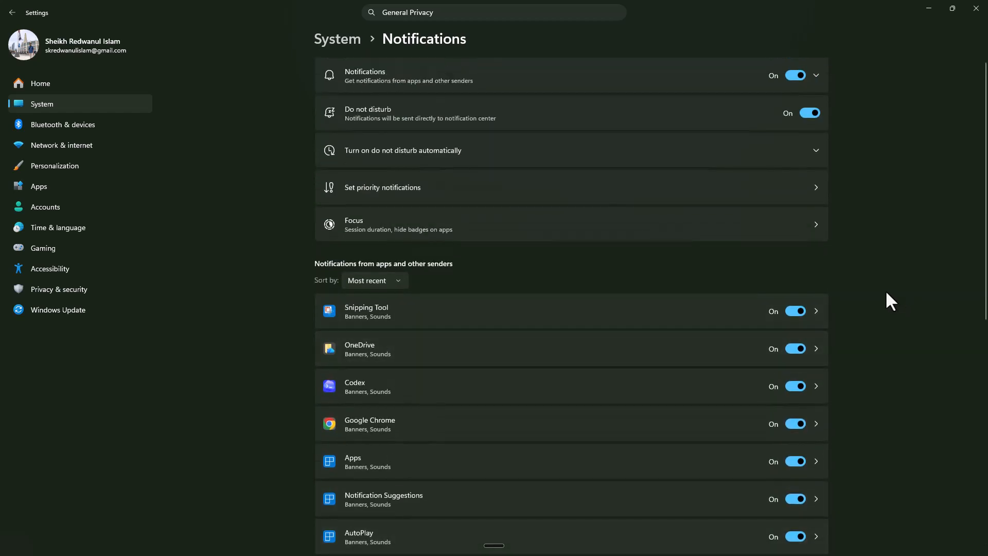
pyautogui.click(796, 310)
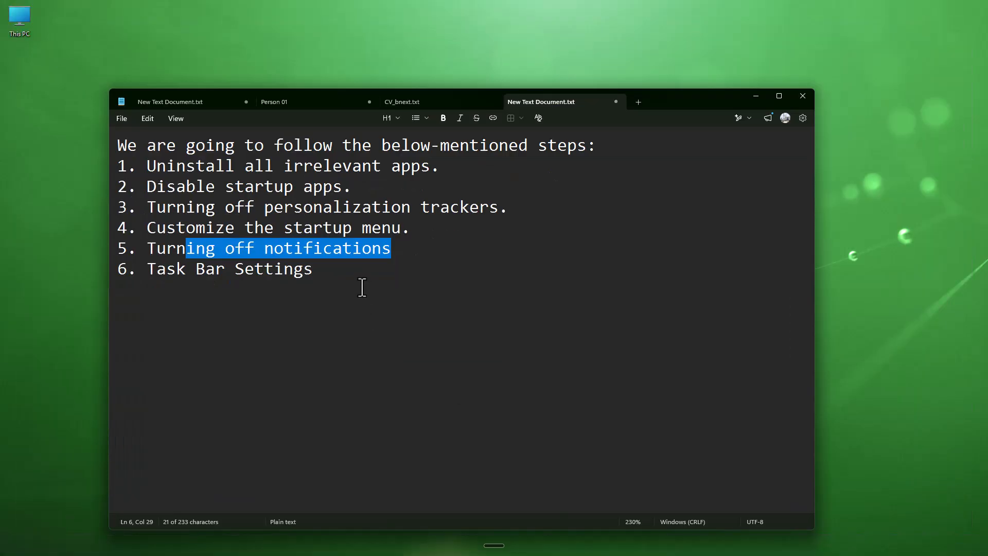
# - Bring back the checklist note, highlight the 'Task Bar Settings' item, and minimize it again
pyautogui.moveTo(332, 276); pyautogui.dragTo(147, 278)
pyautogui.click(263, 366)
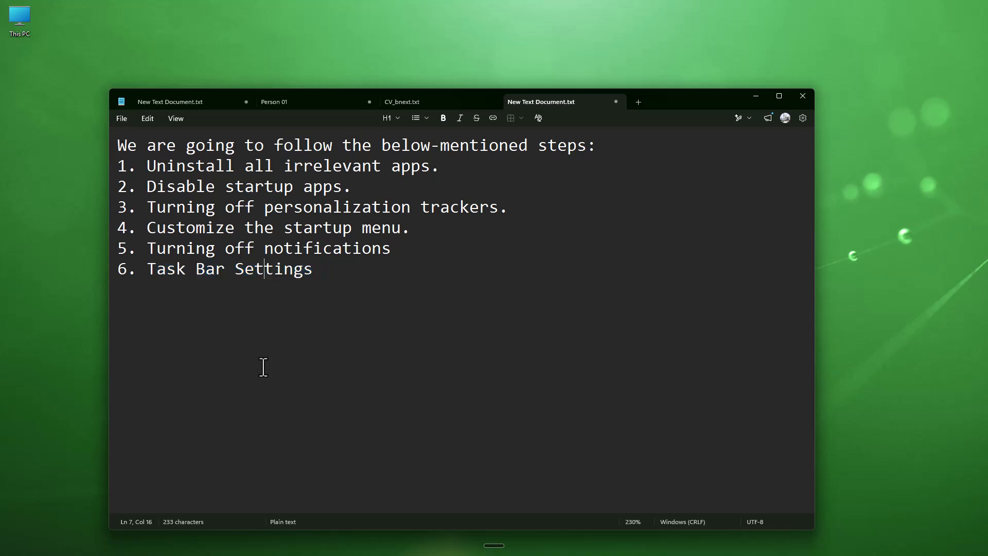
pyautogui.click(755, 96)
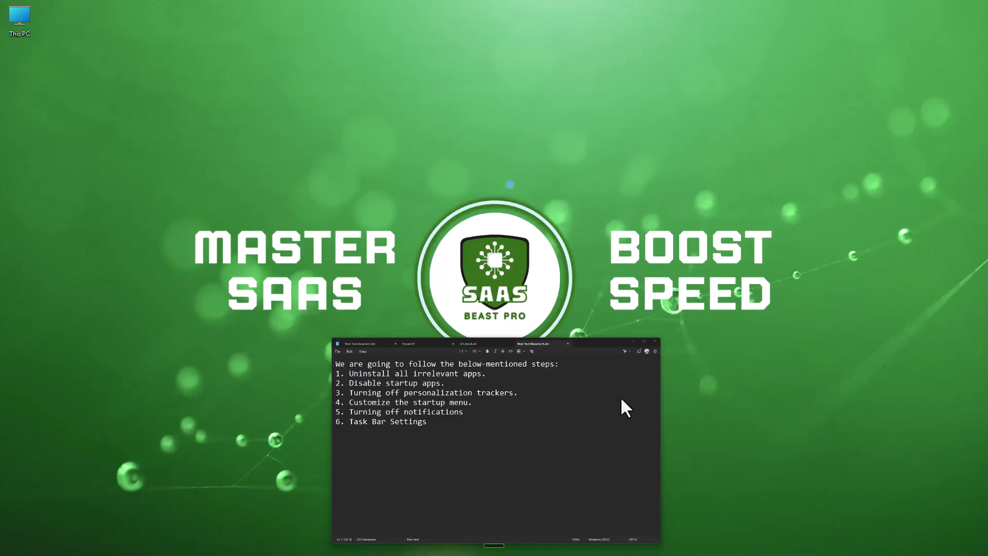
# - In Personalization's Taskbar page, expand Taskbar behaviors, turn off automatically hiding the taskbar, and minimize Settings
pyautogui.click(534, 545)
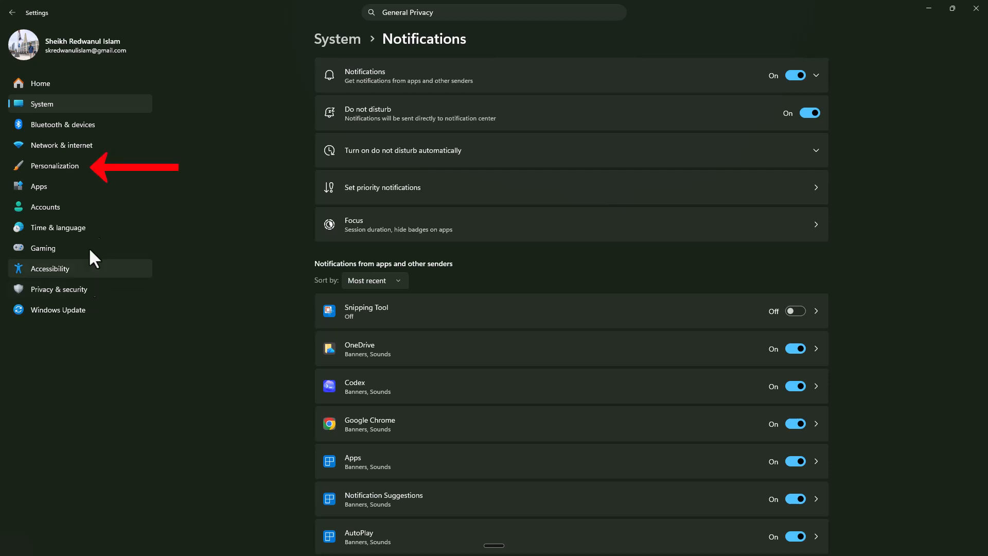
pyautogui.click(87, 170)
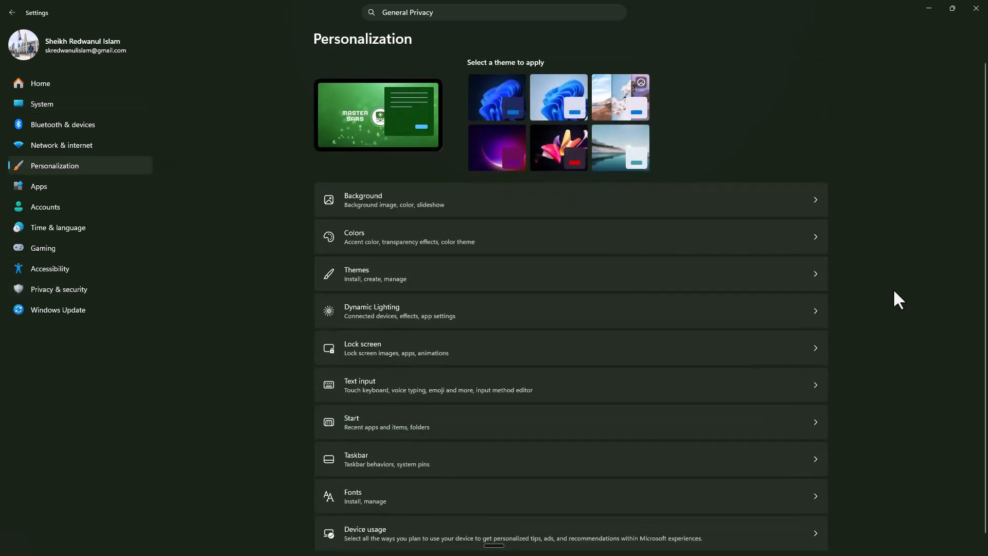
pyautogui.scroll(-1, 895, 292)
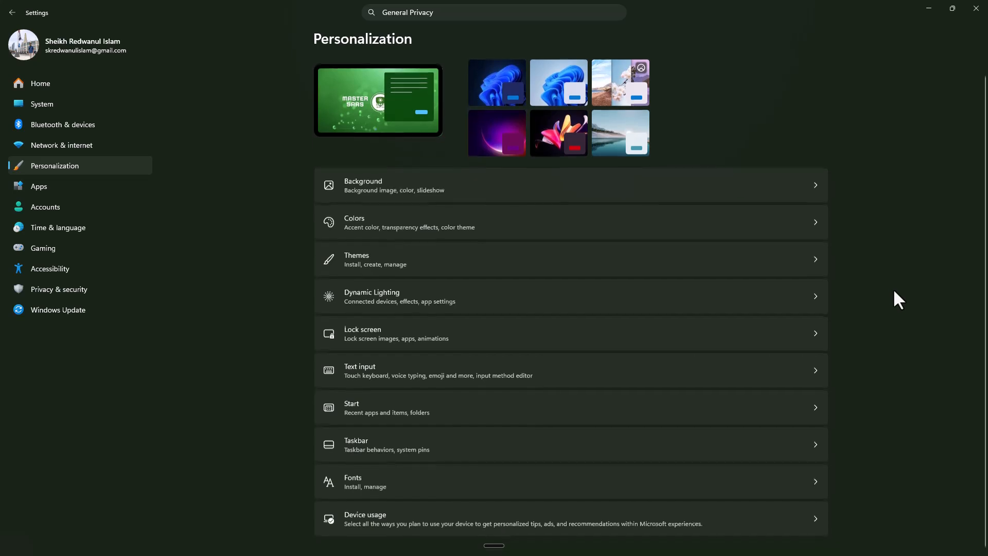
pyautogui.click(477, 444)
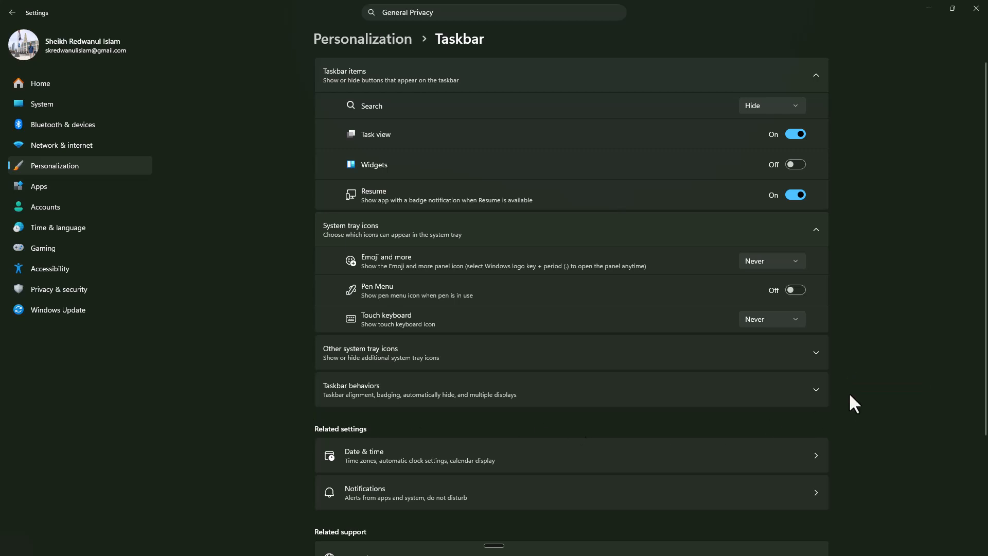
pyautogui.click(816, 390)
pyautogui.scroll(-3, 816, 390)
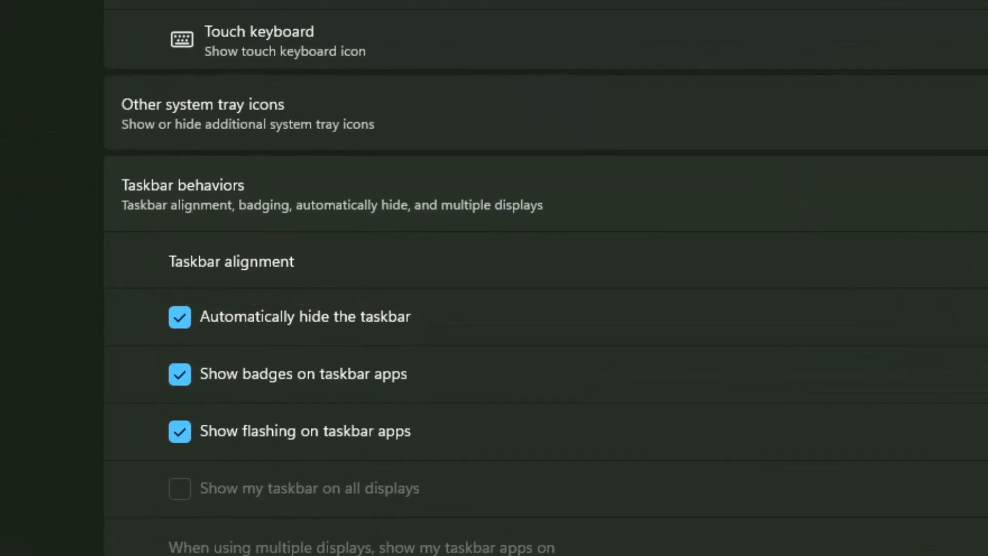
pyautogui.click(179, 318)
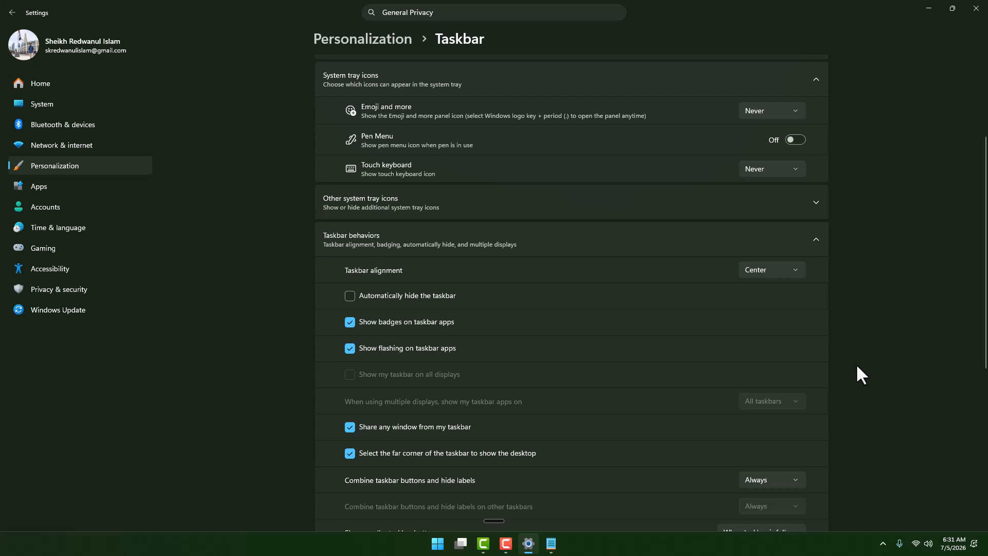
pyautogui.click(931, 11)
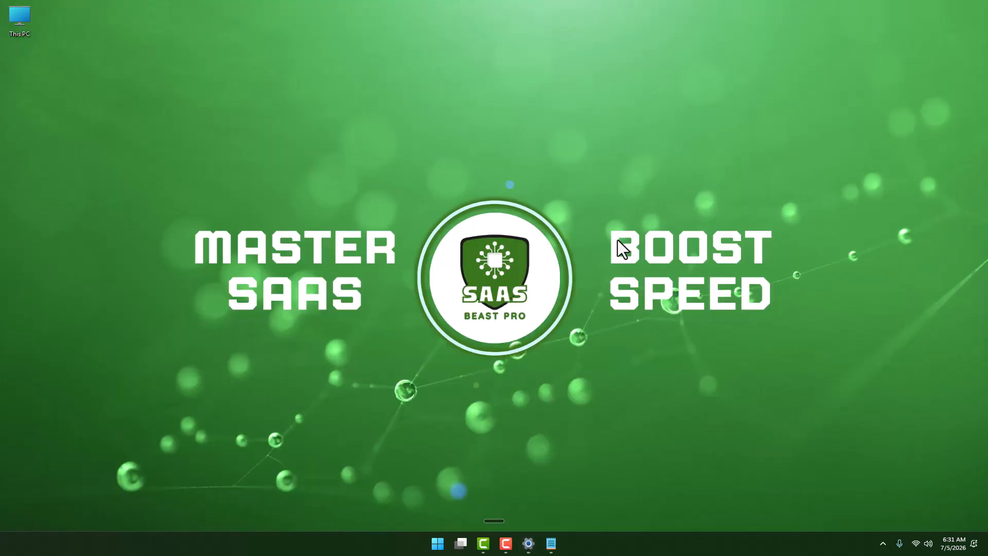